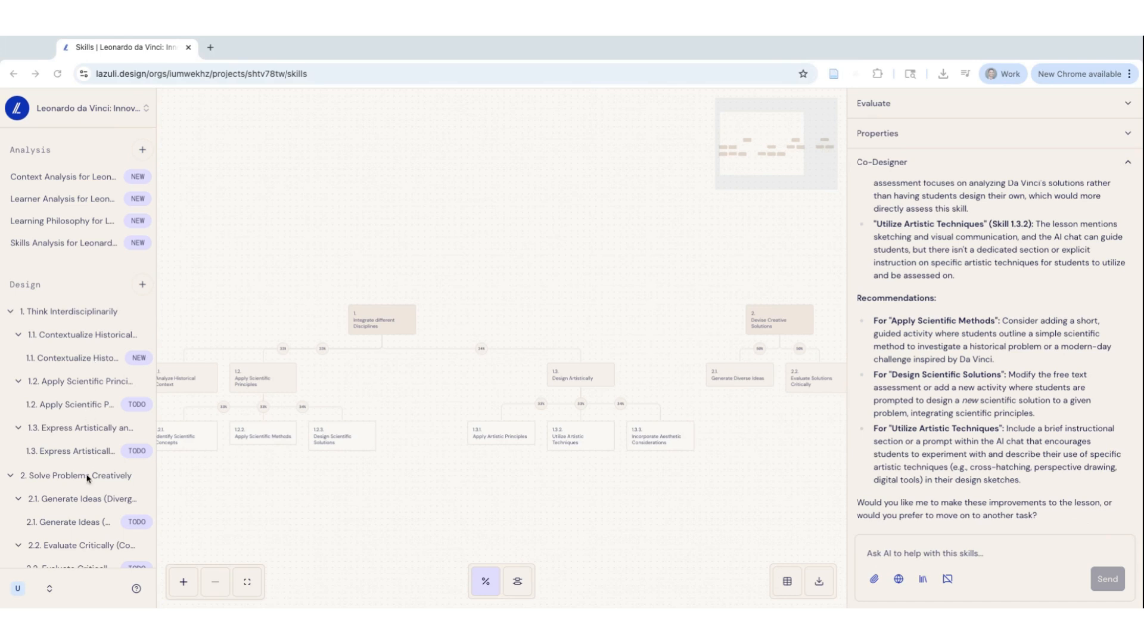
Open the 1.2 Apply Scientific Principles lesson page from the Design outline
scroll(87, 476, down, 5)
scroll(56, 395, up, 5)
scroll(77, 342, down, 1)
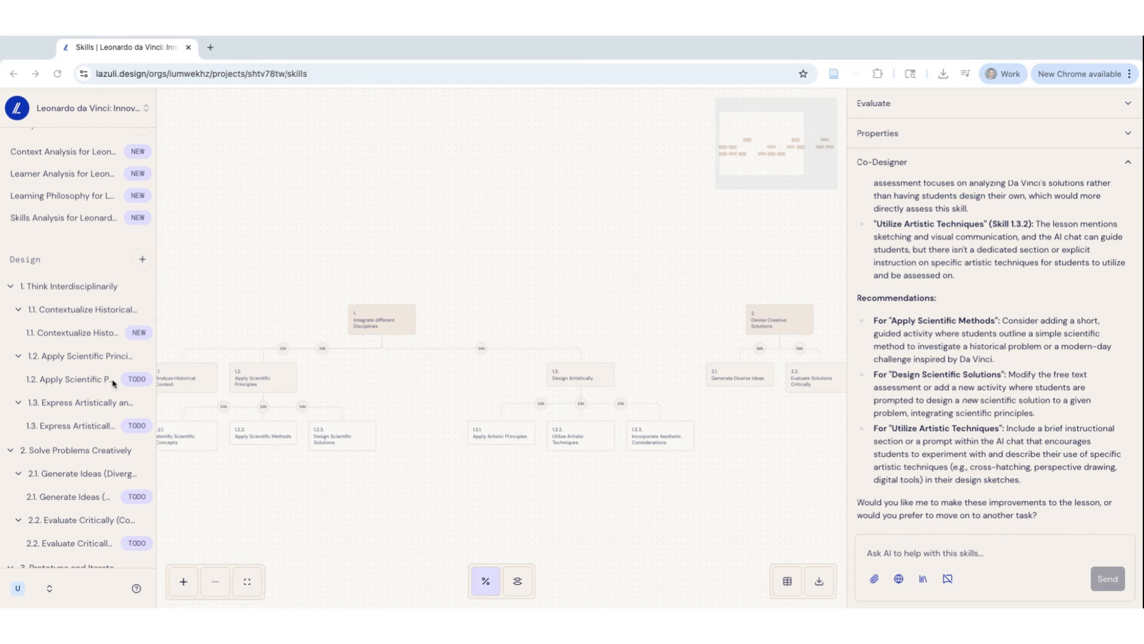
click(60, 382)
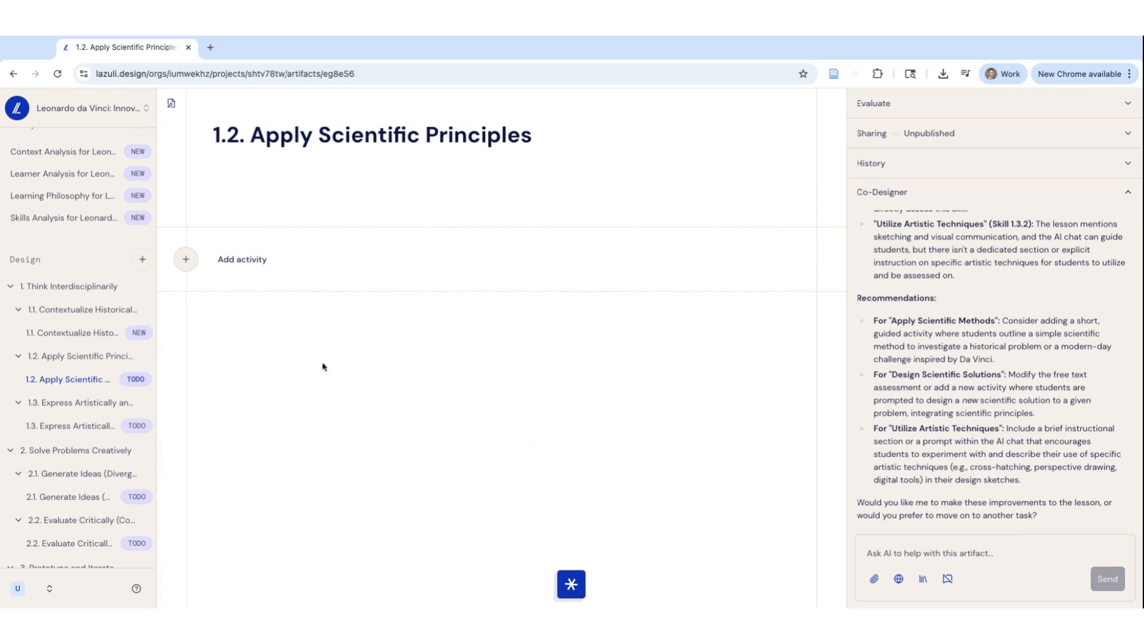
Enter the sample text "wjeifowjefoihw" in the body beneath the lesson title
click(231, 199)
text(wjeifowjefoihw)
double_click(256, 199)
key(BackSpace)
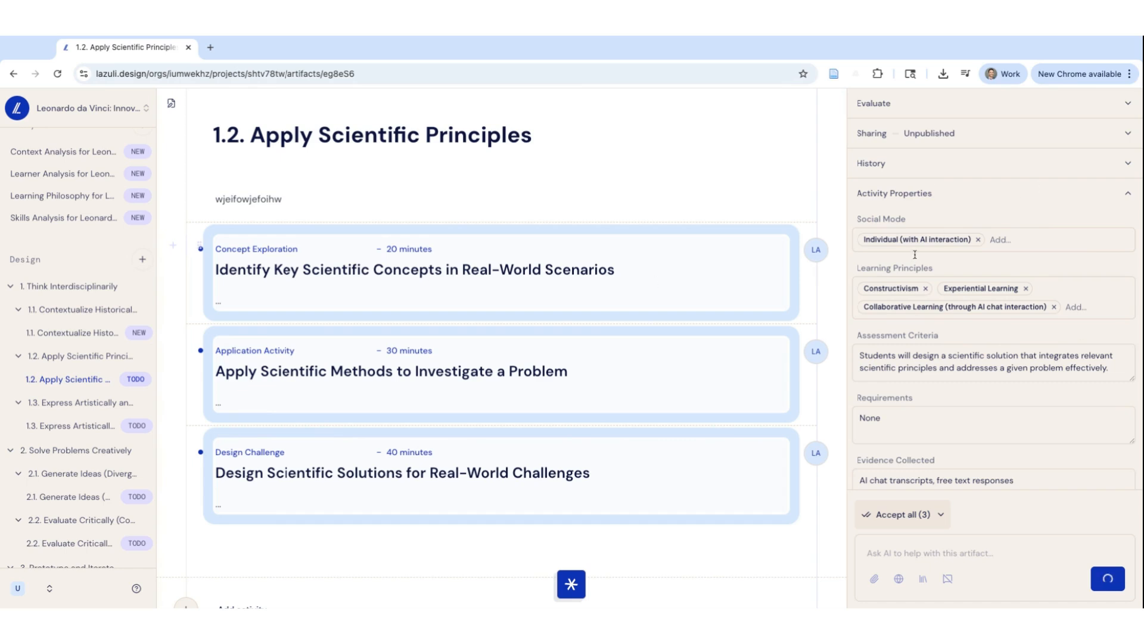
Review the suggested lesson content from the scientific concepts introduction through the Rainwater vs. Tap Water experiment and its assessment criteria
scroll(903, 239, down, 1)
scroll(889, 230, up, 1)
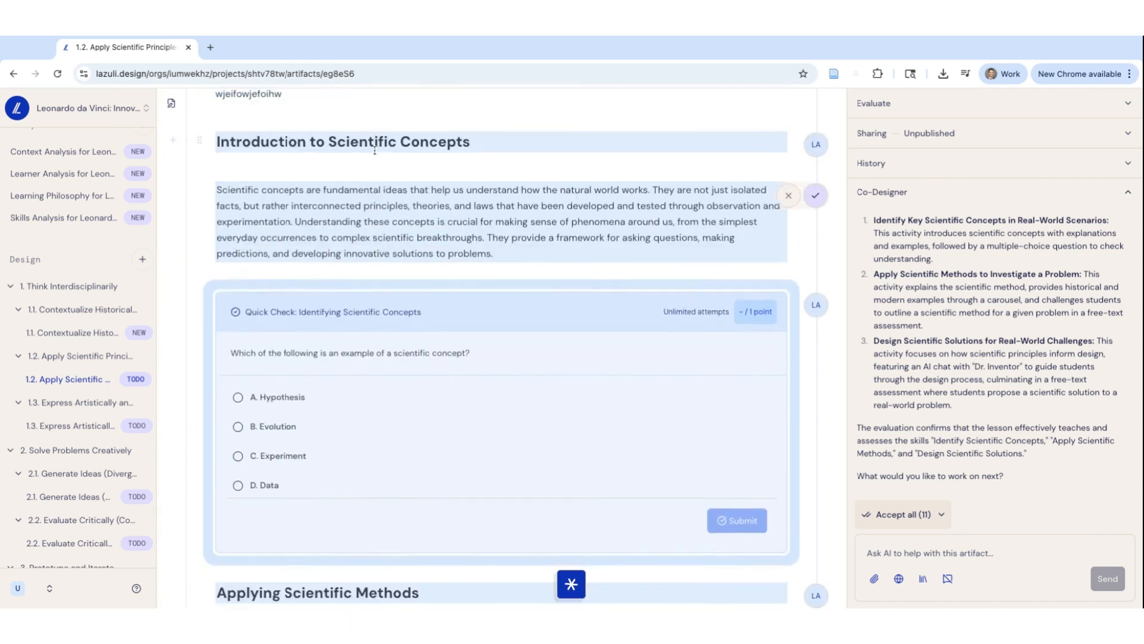
scroll(310, 217, down, 2)
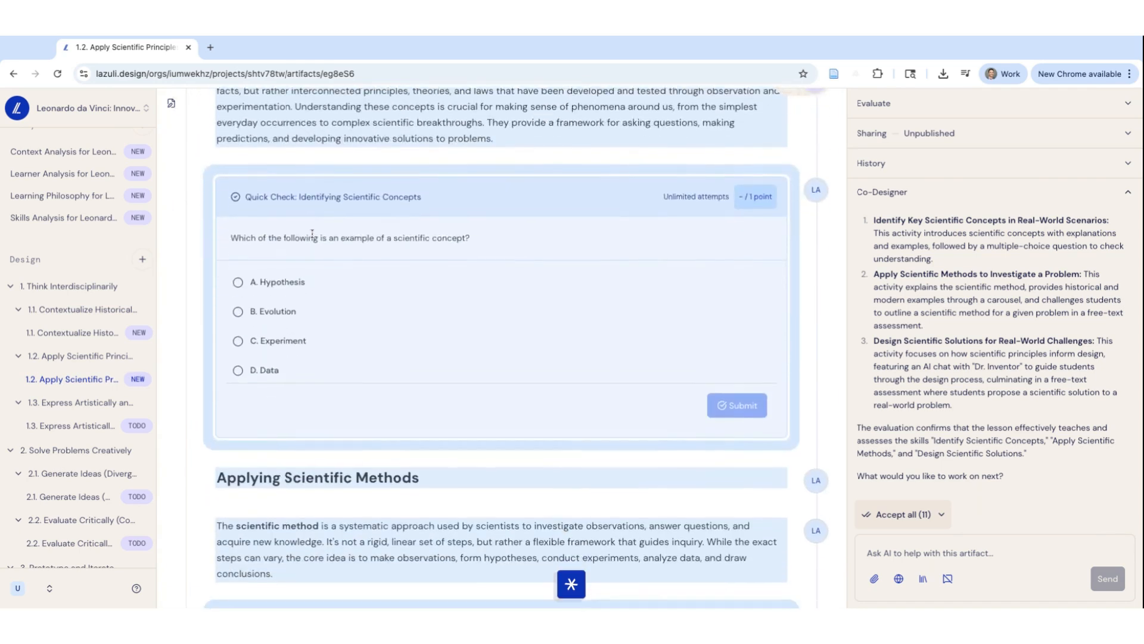
scroll(310, 333, down, 6)
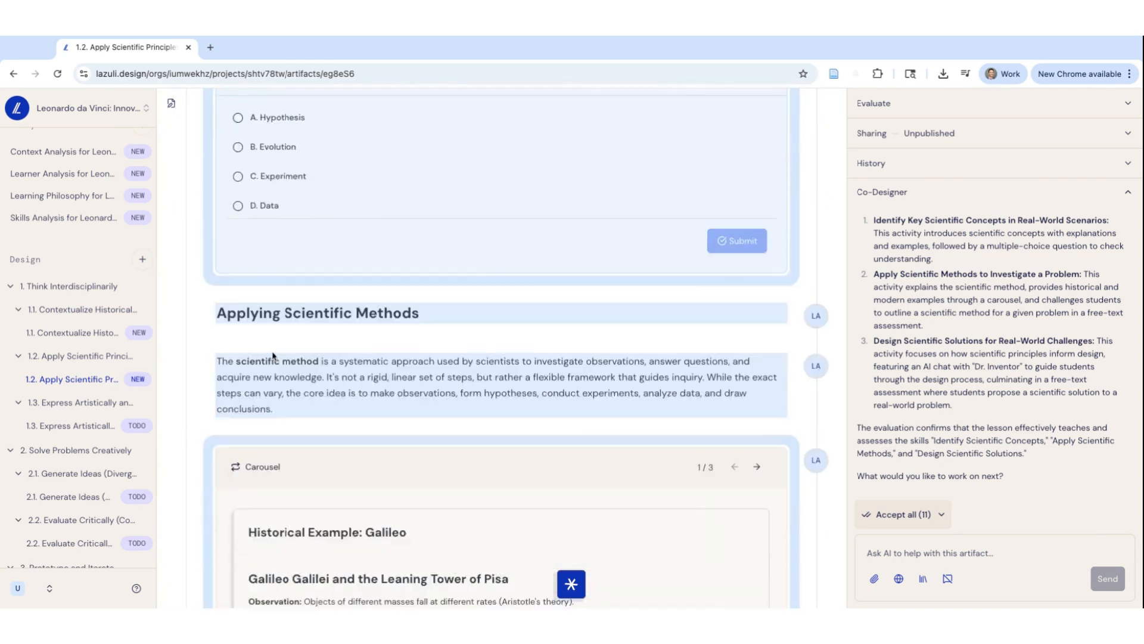
scroll(329, 346, down, 4)
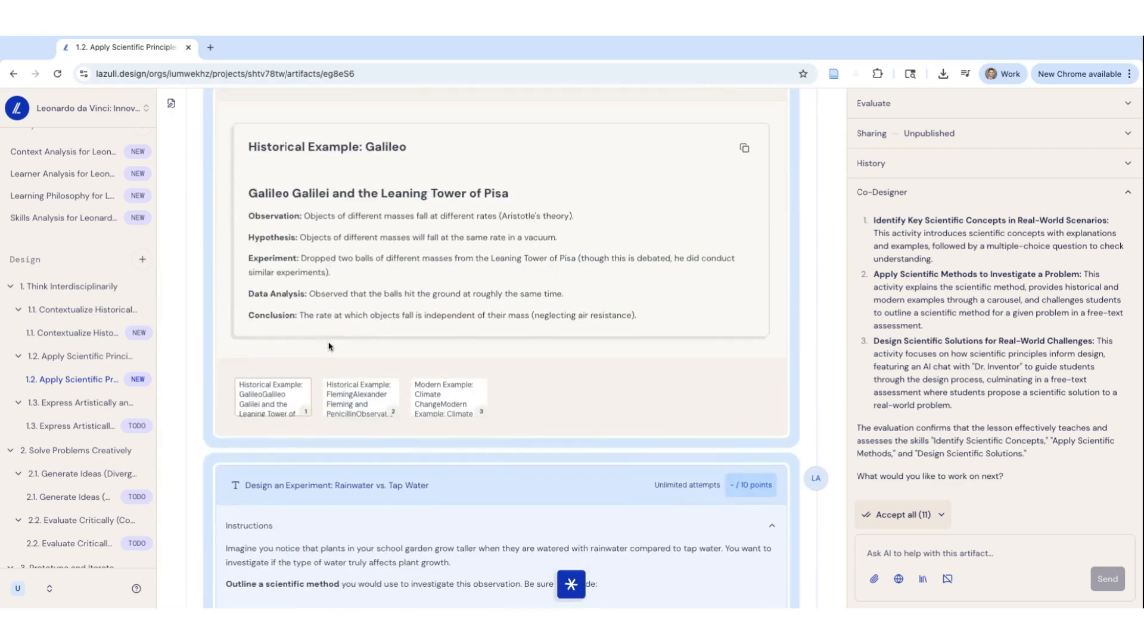
scroll(329, 346, down, 3)
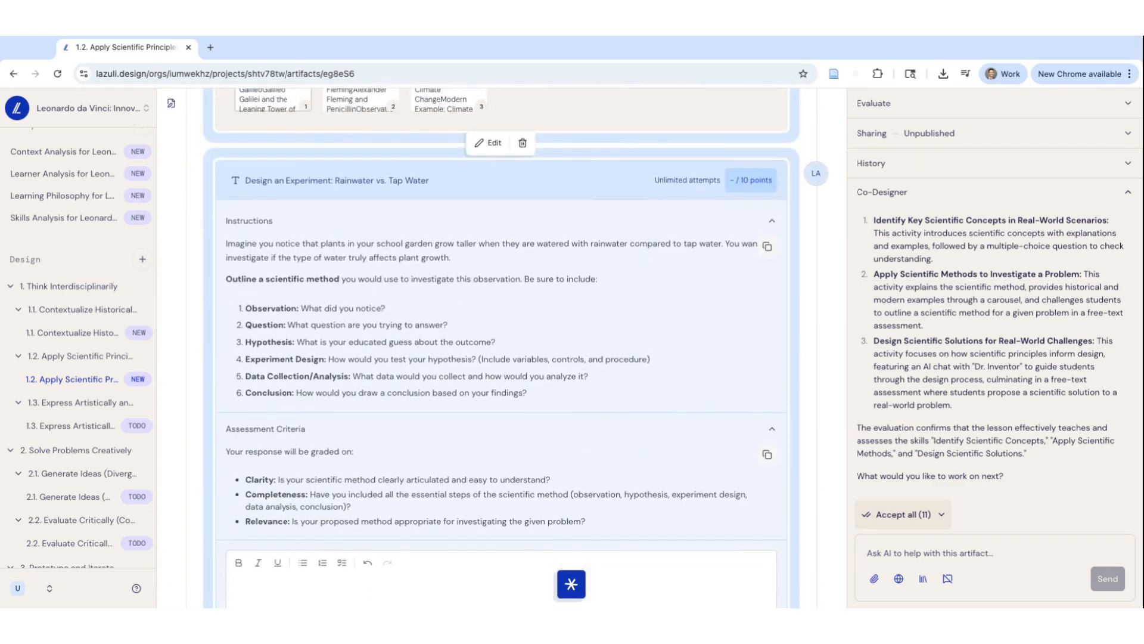
scroll(334, 298, down, 1)
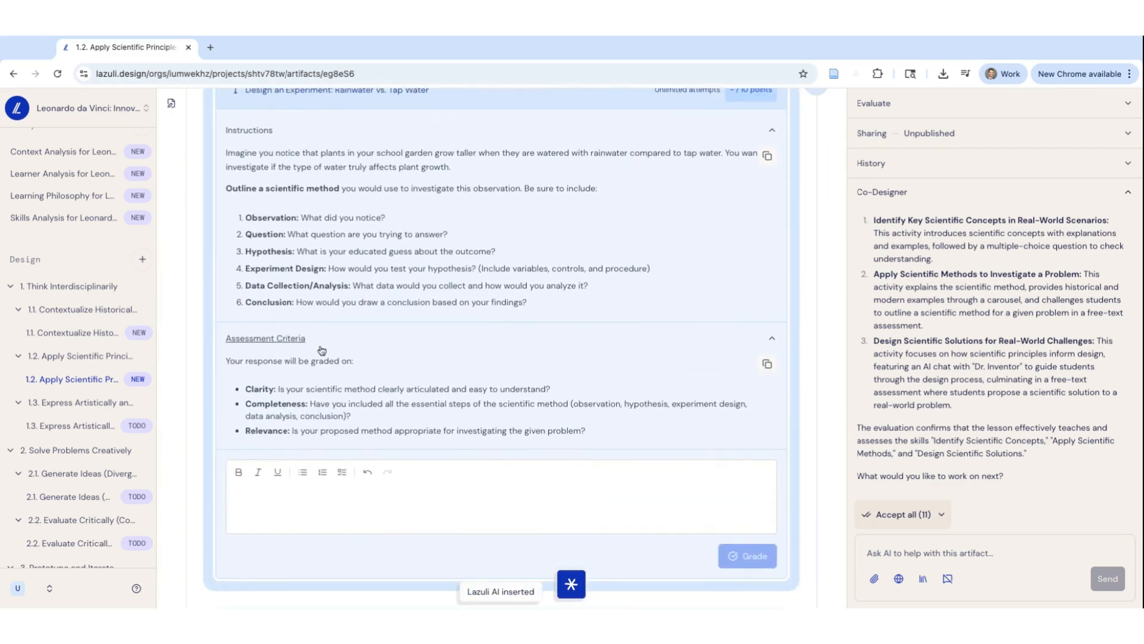
scroll(324, 349, up, 1)
scroll(326, 348, down, 1)
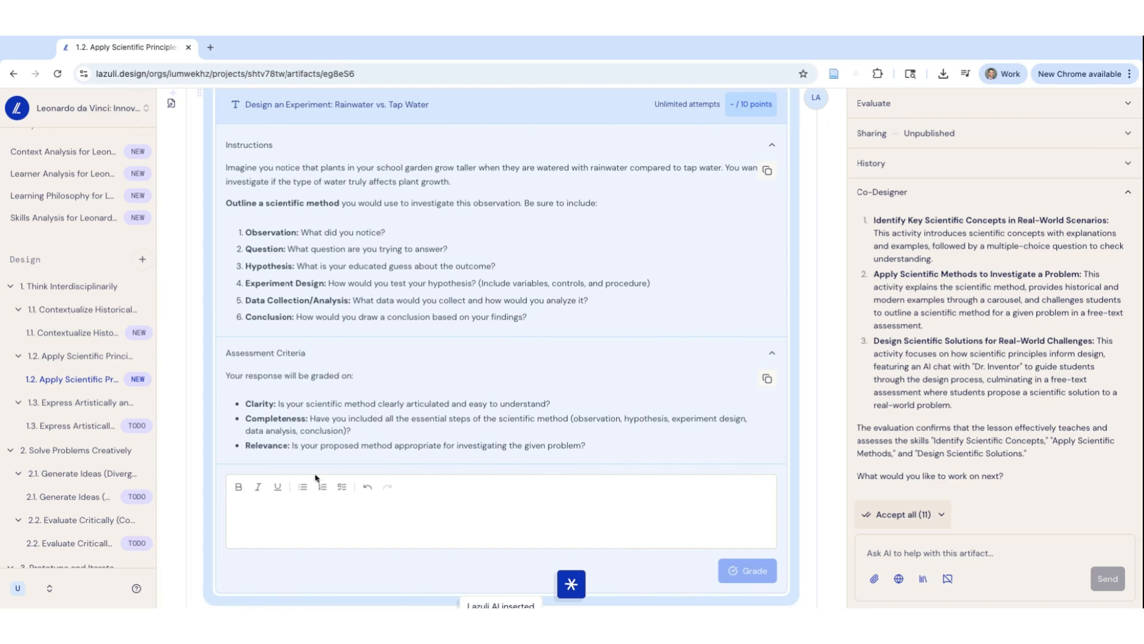
Review the Designing Scientific Solutions section, including the Dr. Inventor chat and the Scientific Solution Proposal challenge
scroll(319, 456, down, 8)
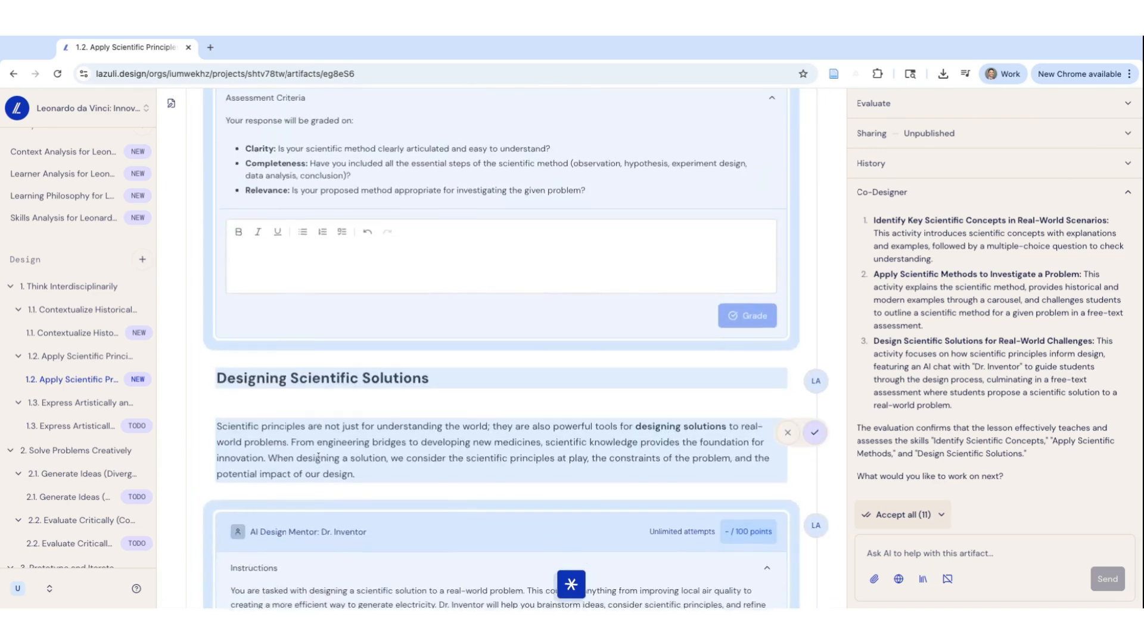
scroll(463, 258, down, 5)
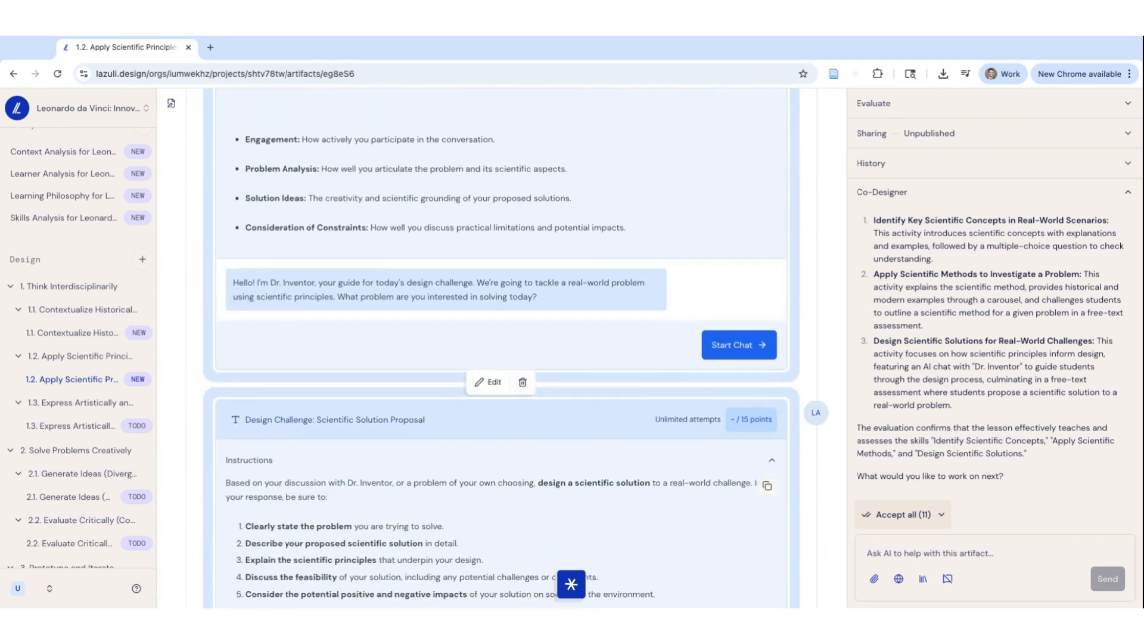
scroll(463, 258, down, 1)
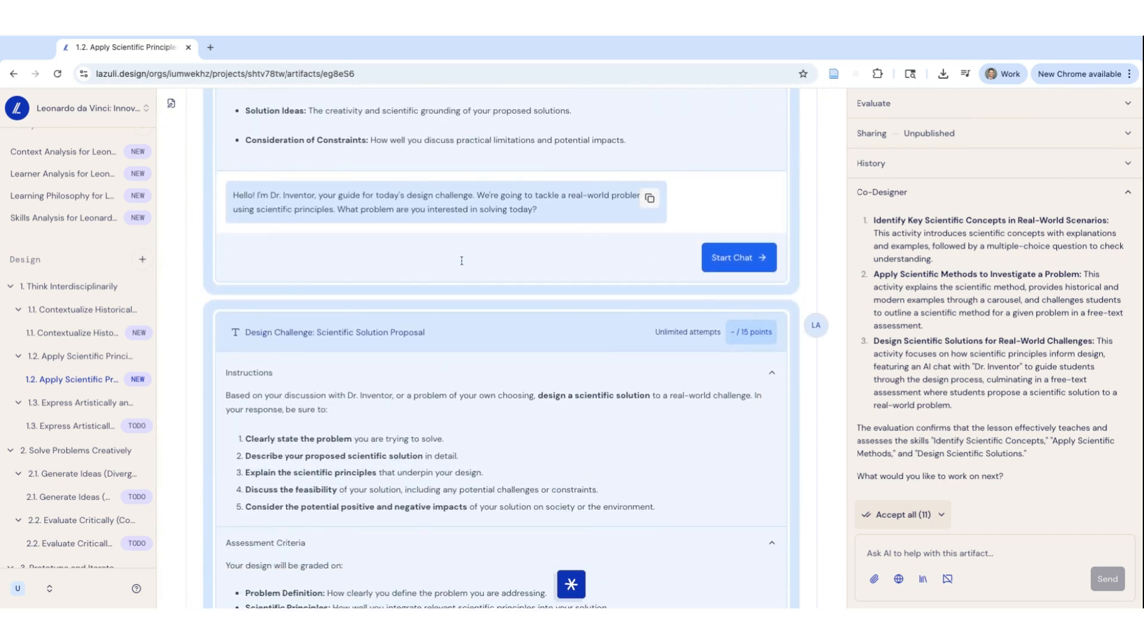
scroll(515, 275, down, 2)
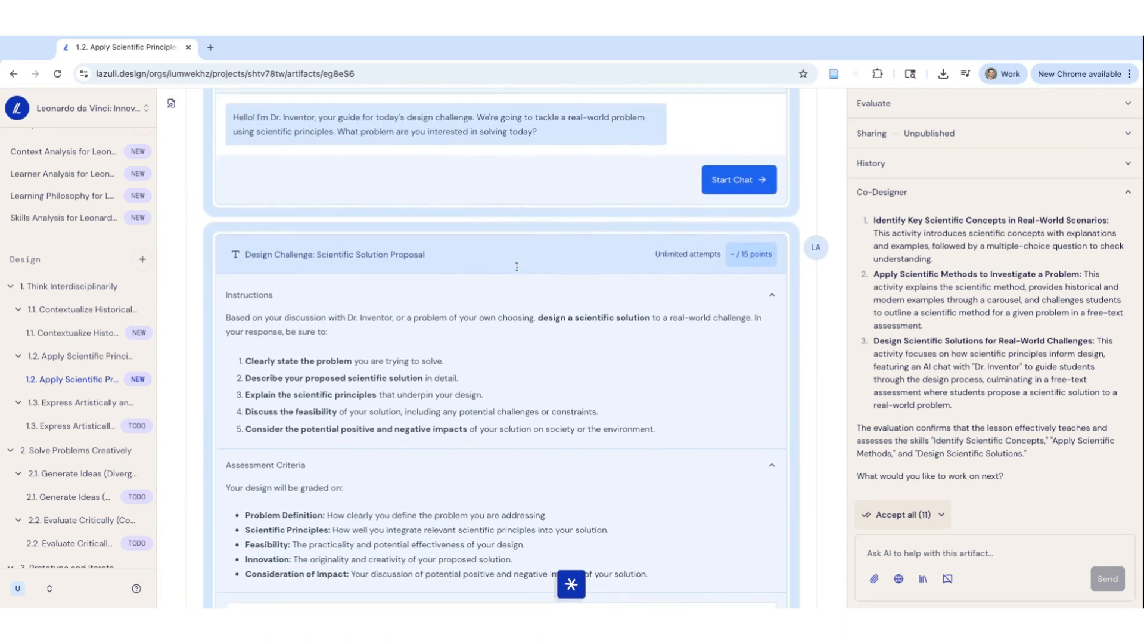
scroll(516, 267, down, 4)
scroll(517, 267, up, 13)
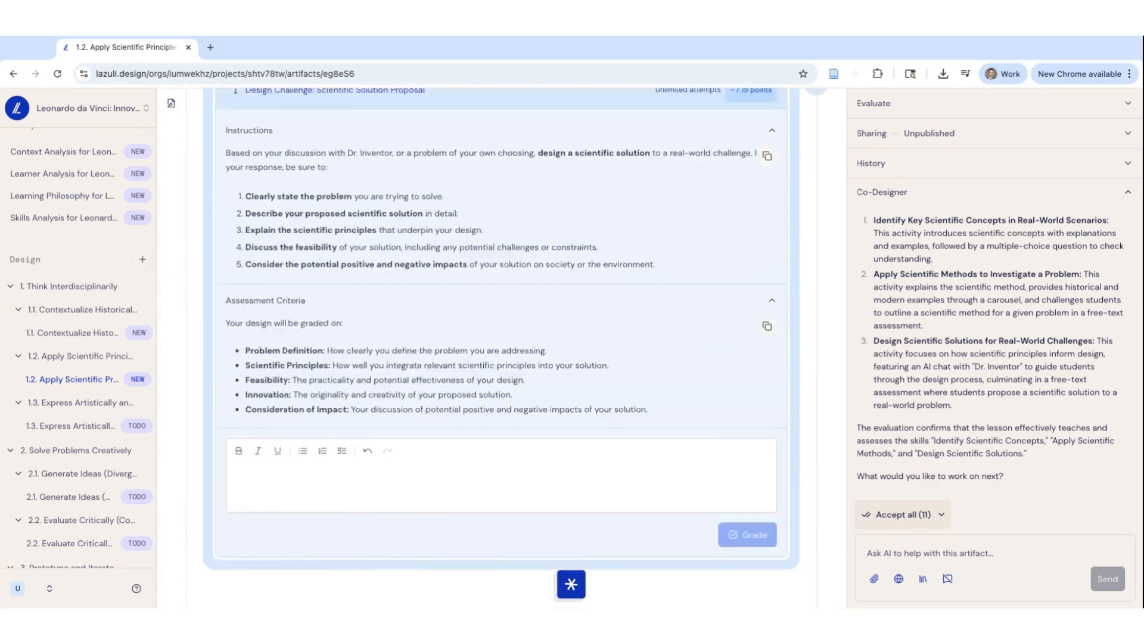
scroll(501, 348, up, 15)
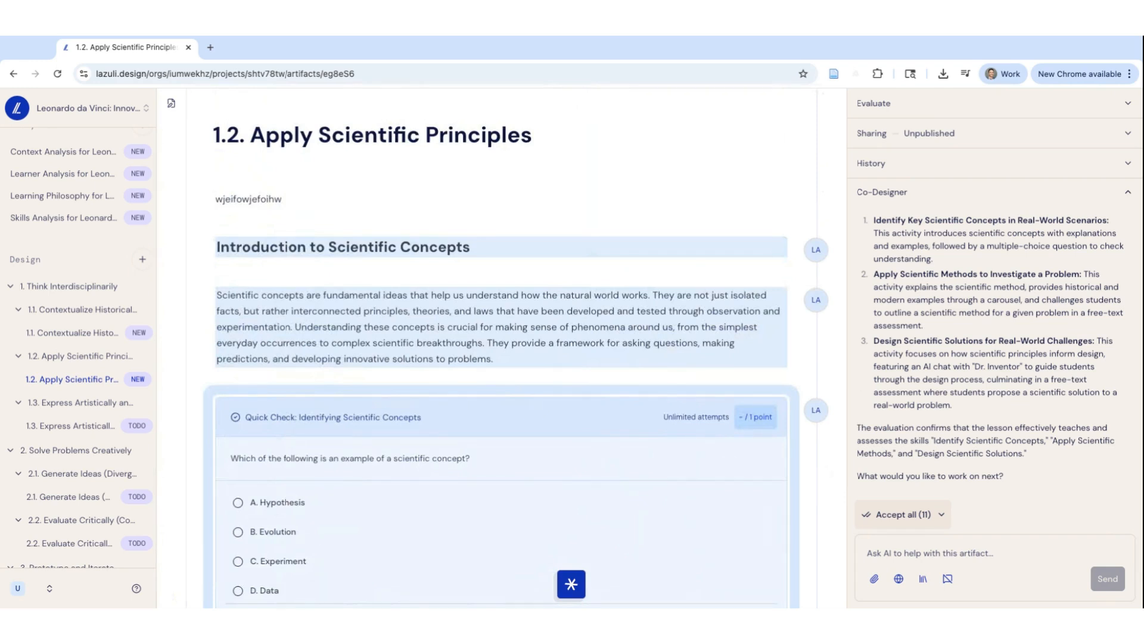
Inspect the lesson's skill evaluation, its sharing options and its version history
click(924, 105)
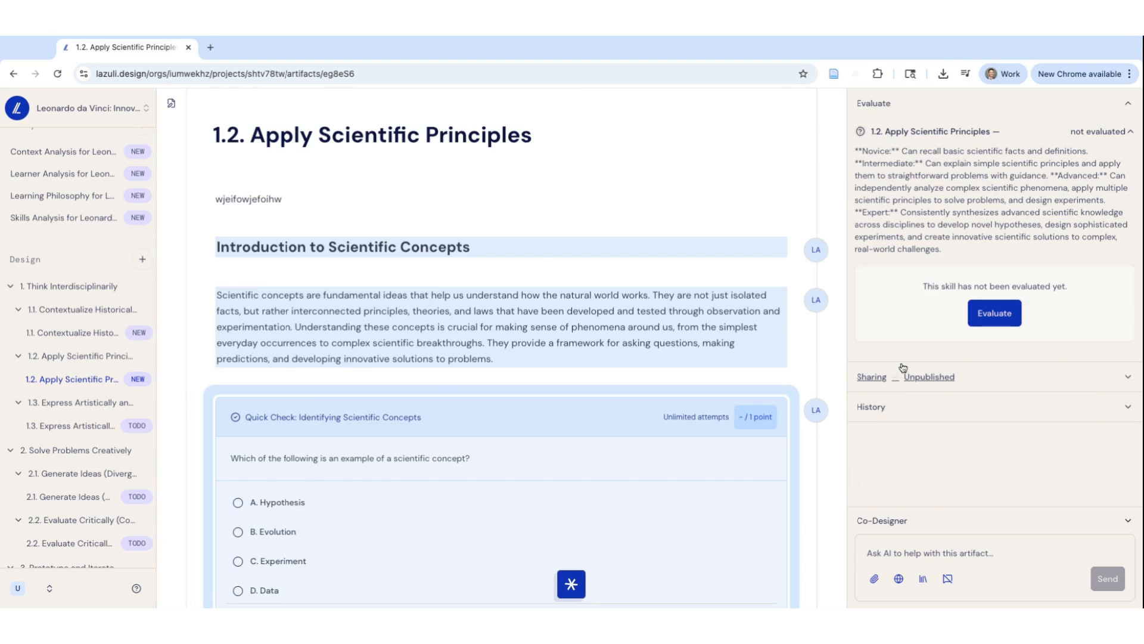
click(1035, 379)
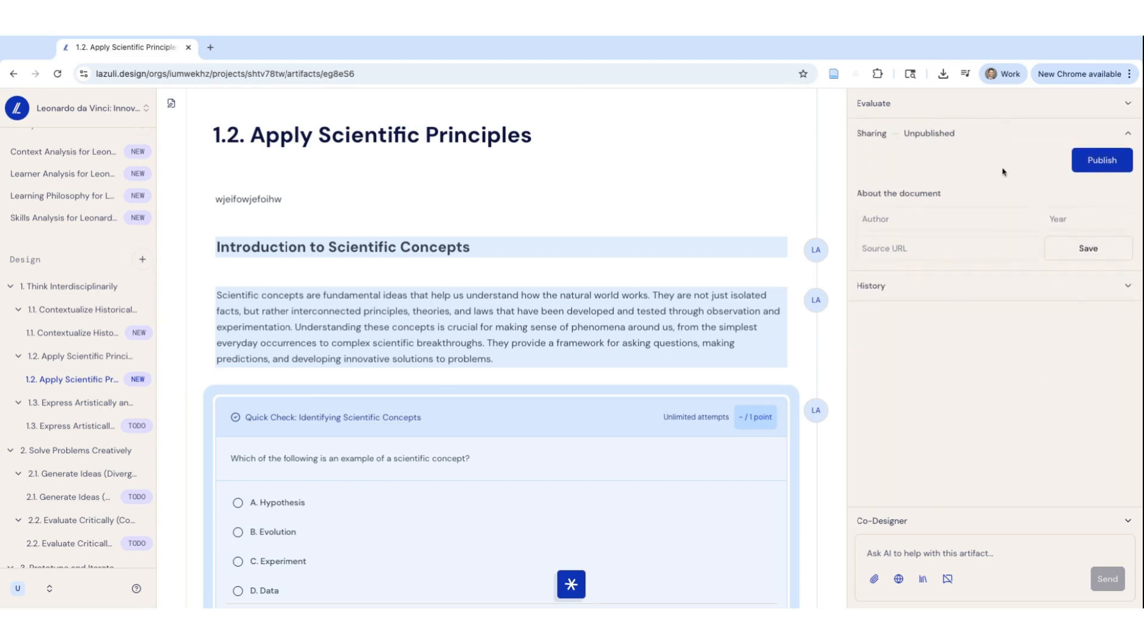
click(967, 291)
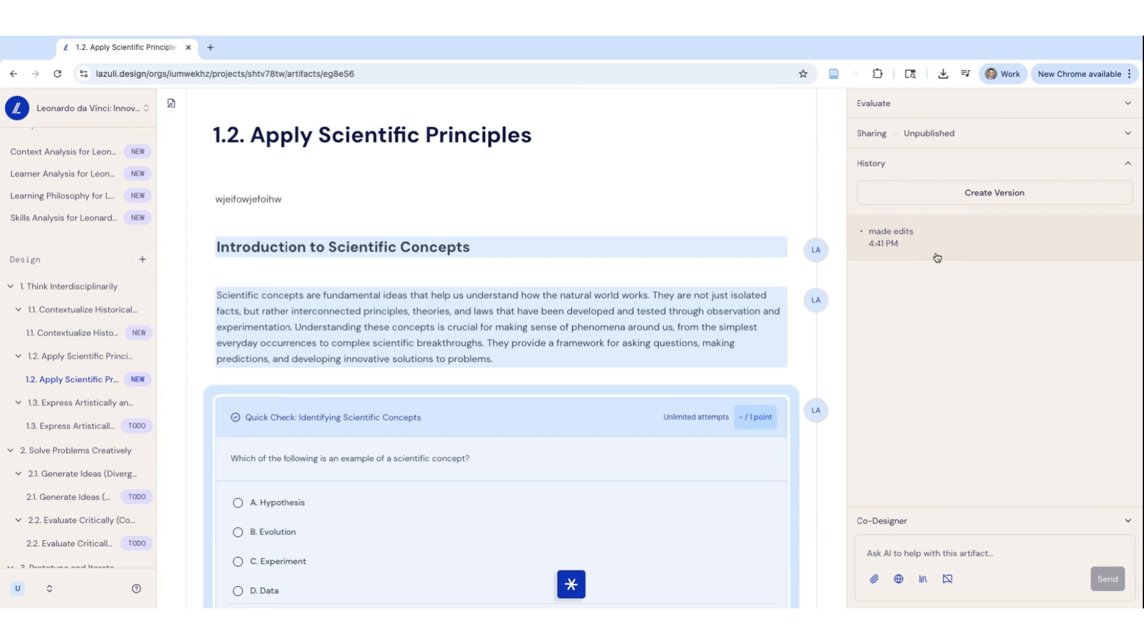
Inspect the suggesting mode and the options for accepting or rejecting tracked changes, leaving the pending changes untouched
click(170, 110)
click(267, 104)
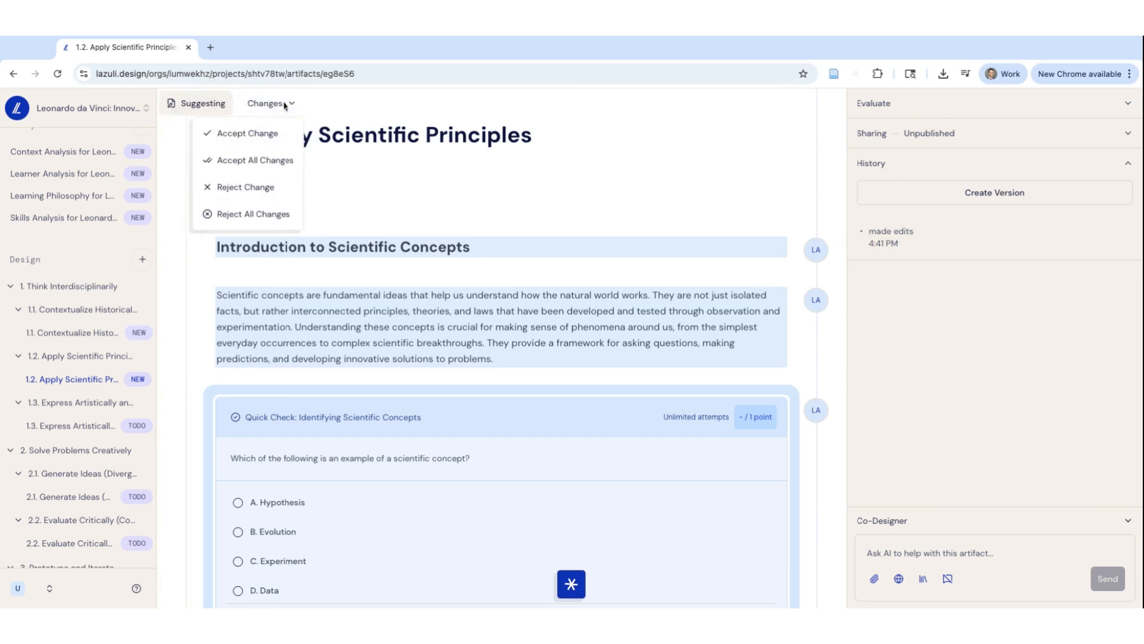
click(177, 109)
click(262, 103)
click(219, 108)
click(196, 109)
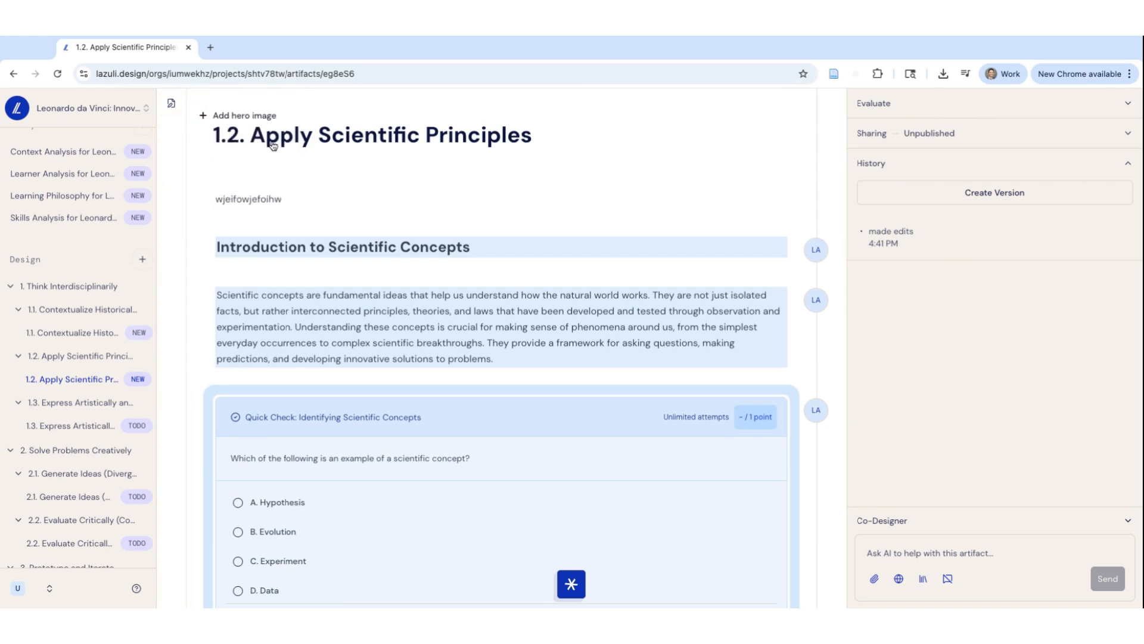
Look over the suggested introduction and quick check, and switch from the version history back to the Co-Designer conversation
scroll(393, 270, down, 1)
scroll(393, 270, down, 2)
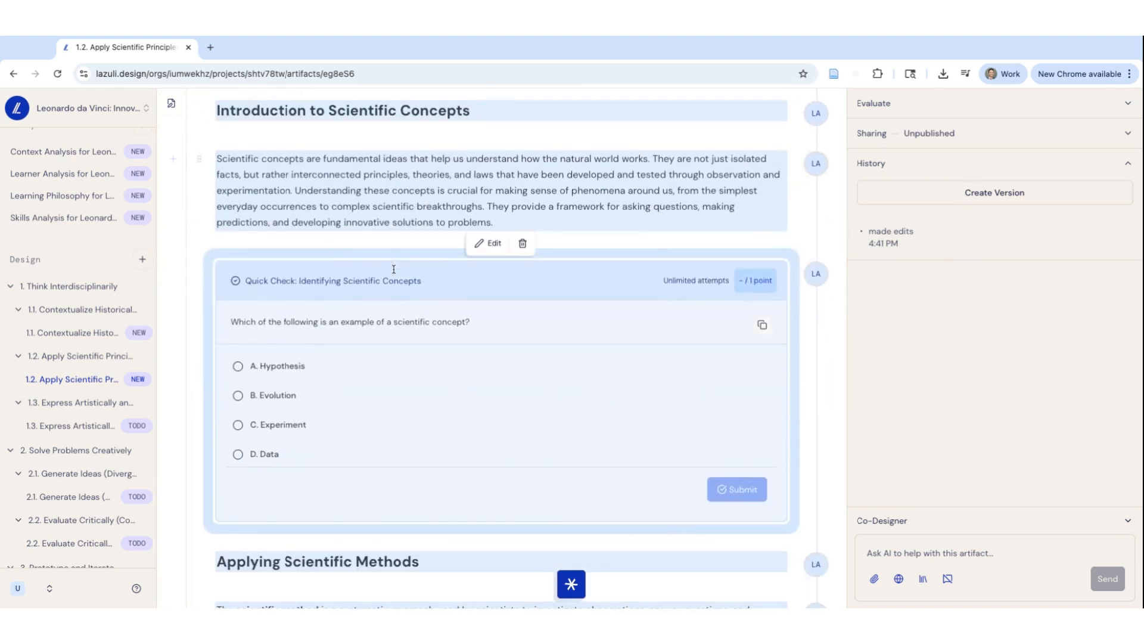
mouse_move(457, 204)
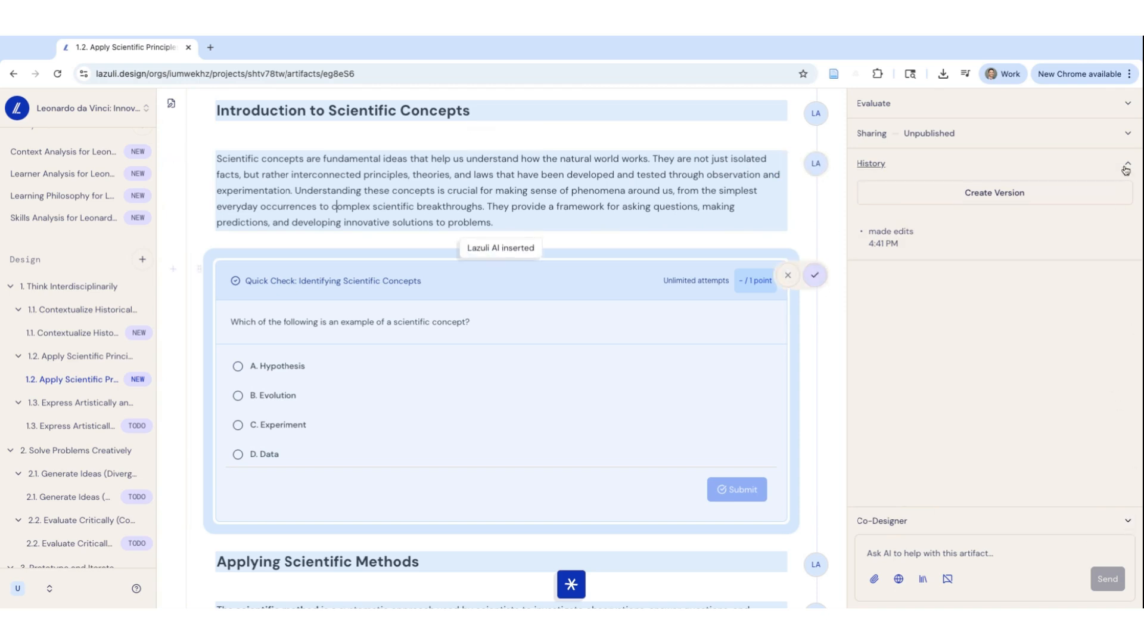
click(871, 164)
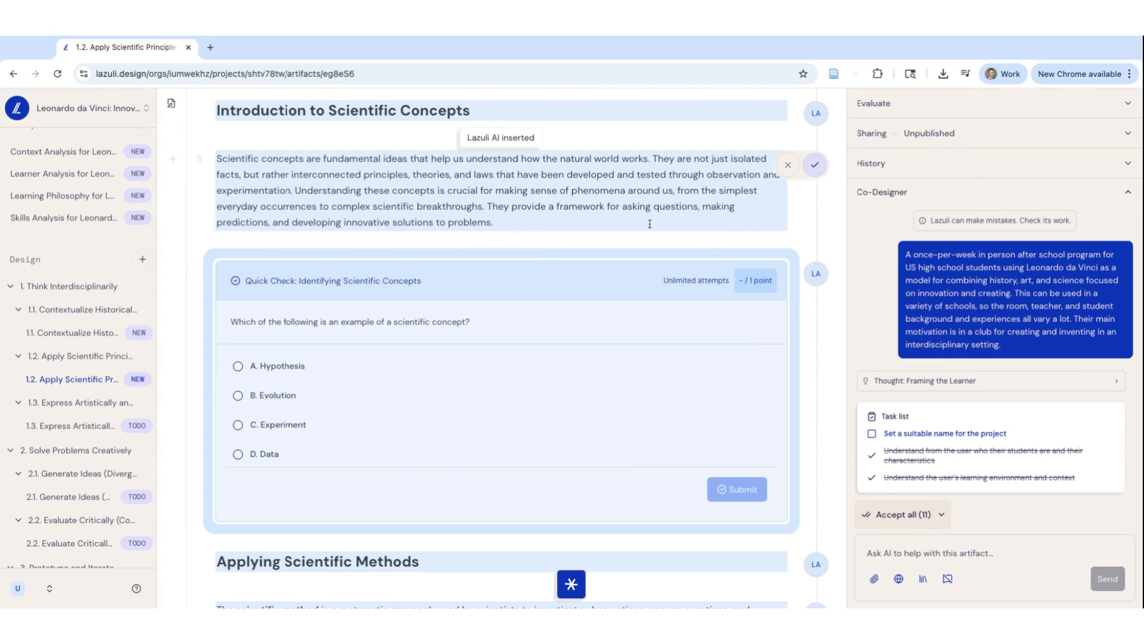
Locate the Quick Check: Identifying Scientific Concepts question and bring up its block options
scroll(641, 310, up, 3)
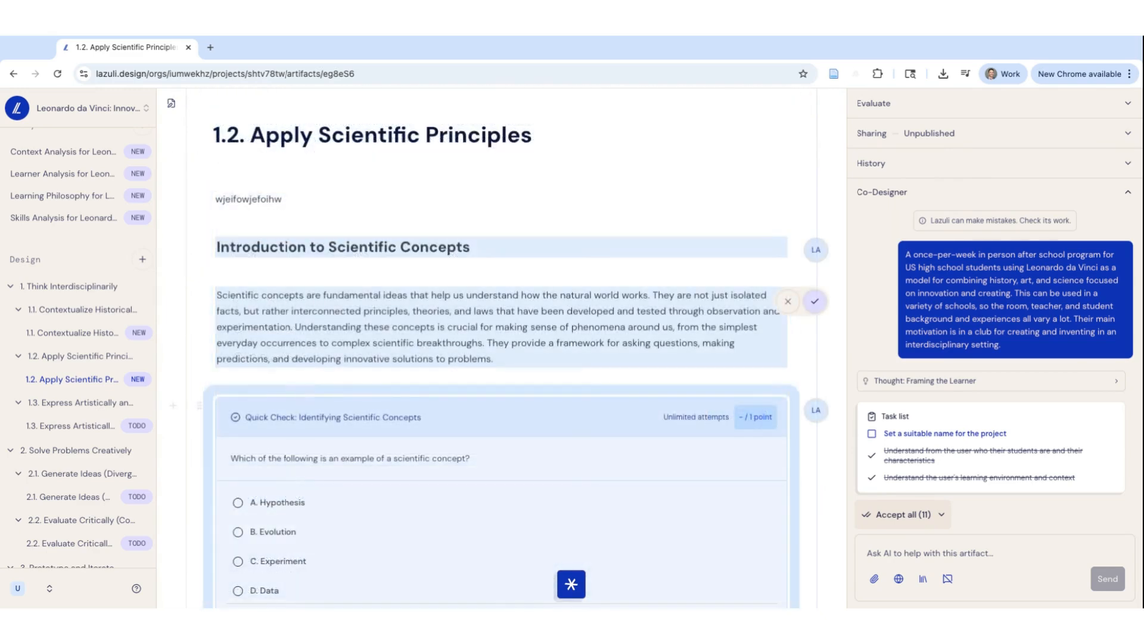
scroll(535, 324, down, 3)
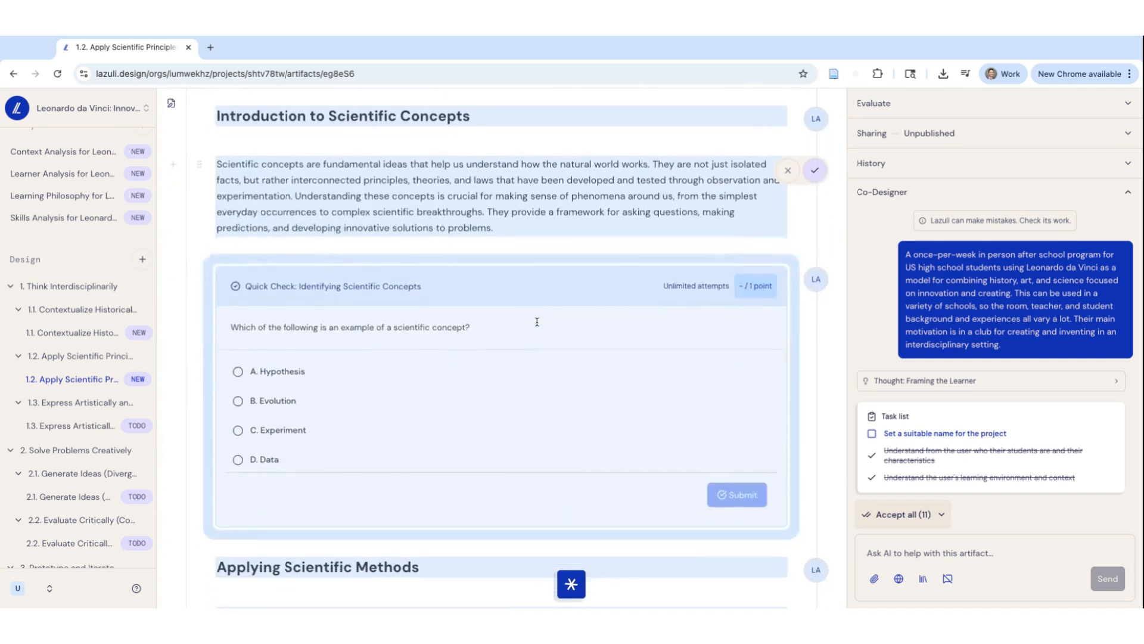
mouse_move(537, 321)
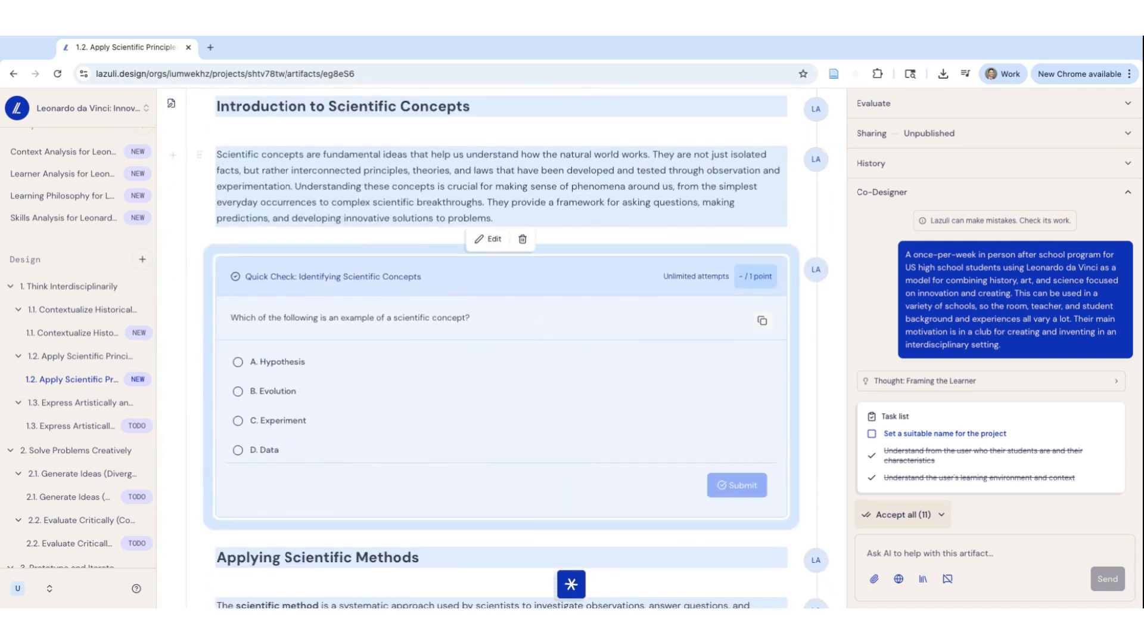